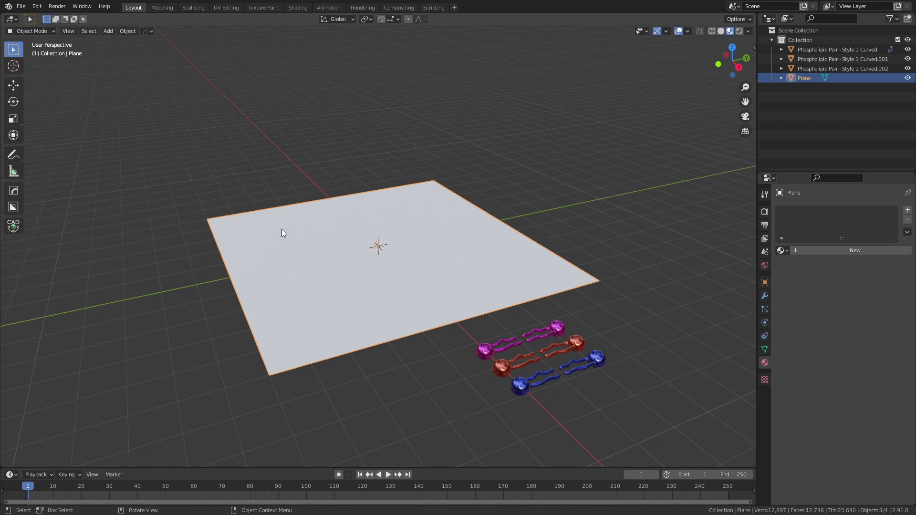
# Switch the Plane into Edit Mode to show its 1,089-vertex subdivided grid, all selected.
pyautogui.press('Tab')
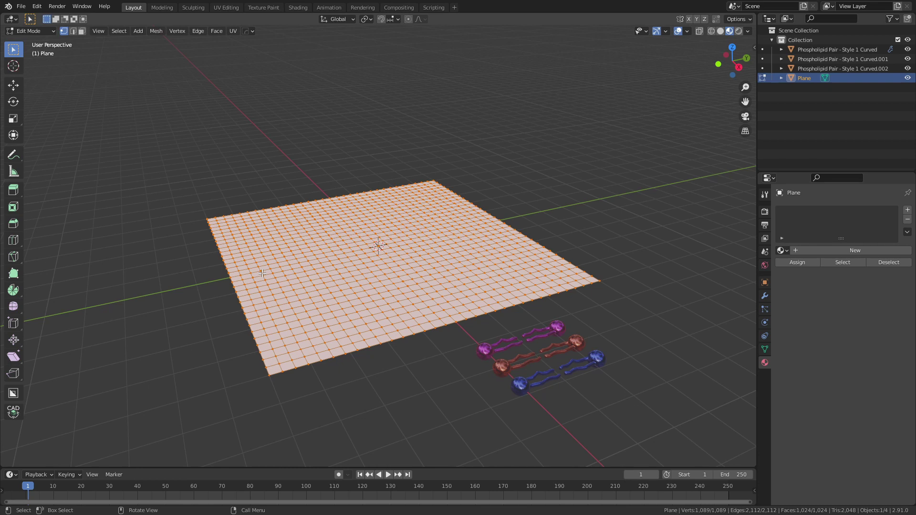
# Return the subdivided Plane from Edit Mode to Object Mode.
pyautogui.press('Tab')
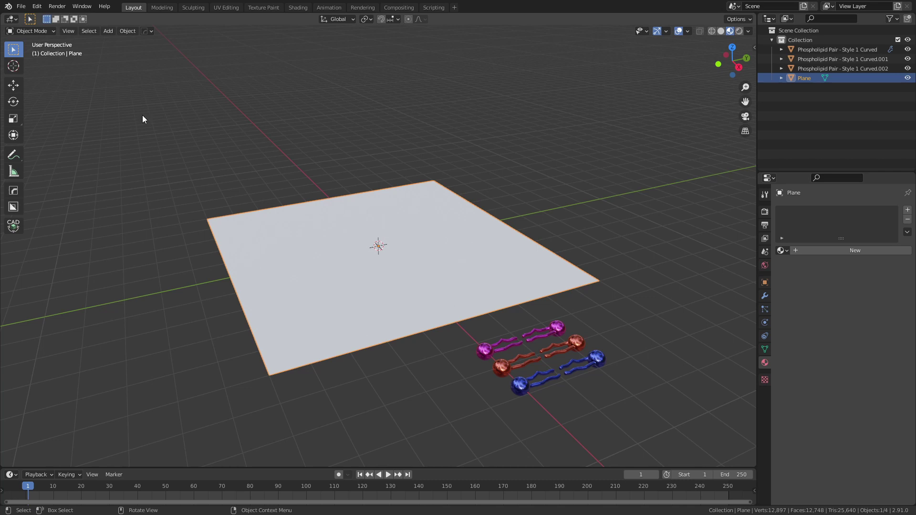
pyautogui.click(38, 8)
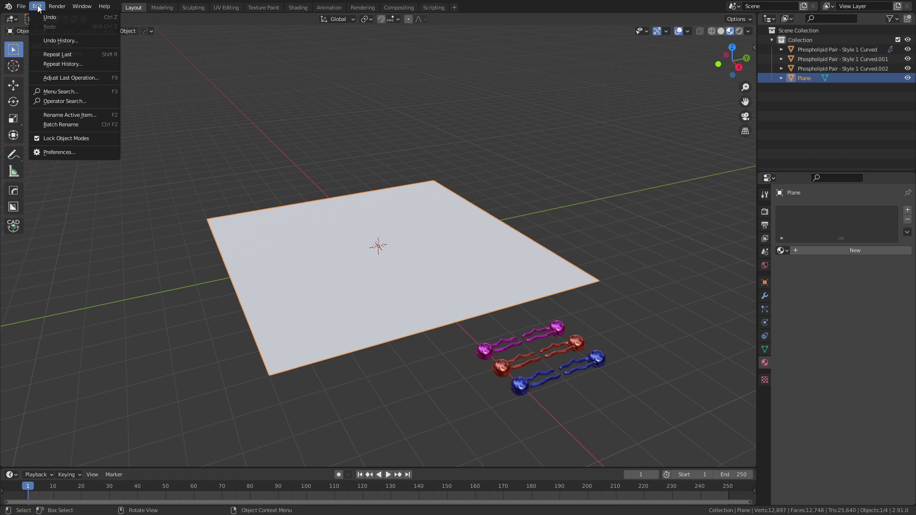
pyautogui.click(86, 155)
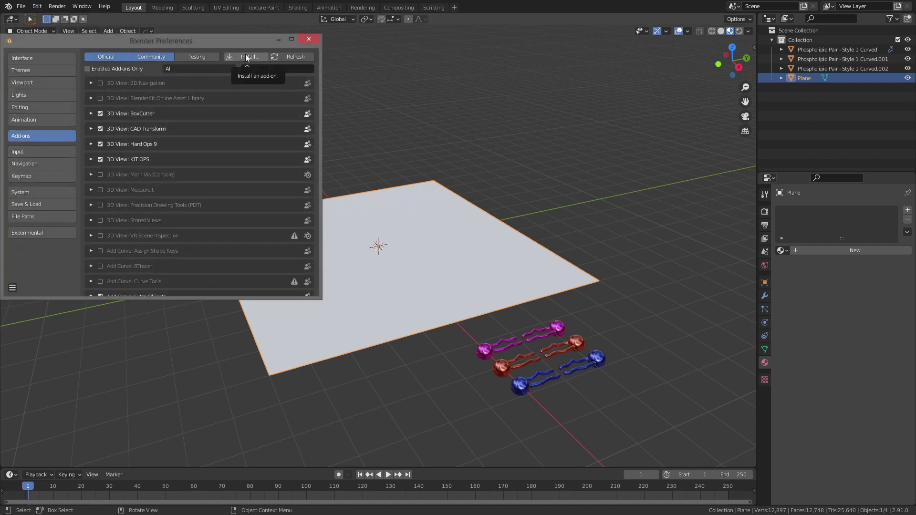
pyautogui.click(270, 68)
pyautogui.write('quick')
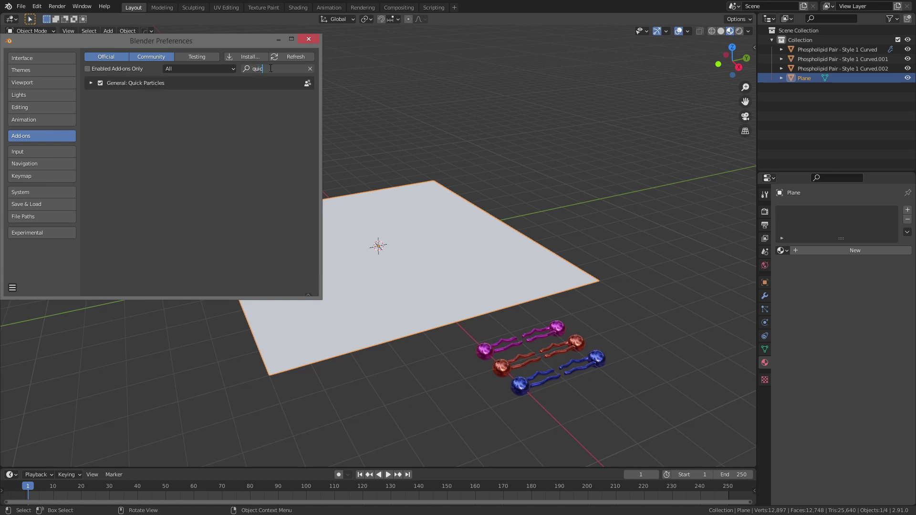
pyautogui.click(314, 41)
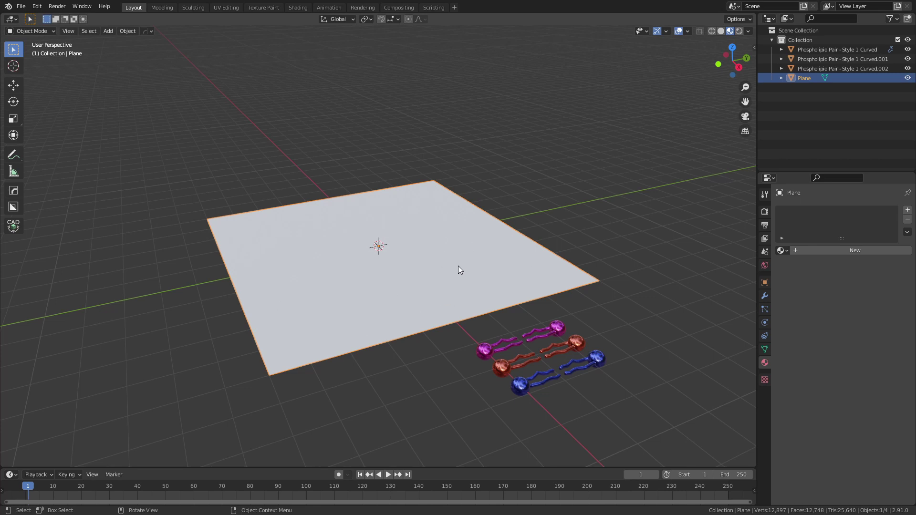
# Run Quick Particles on the Plane, shrink the instanced sphere, and show the Plane's particle settings.
pyautogui.press('F3')
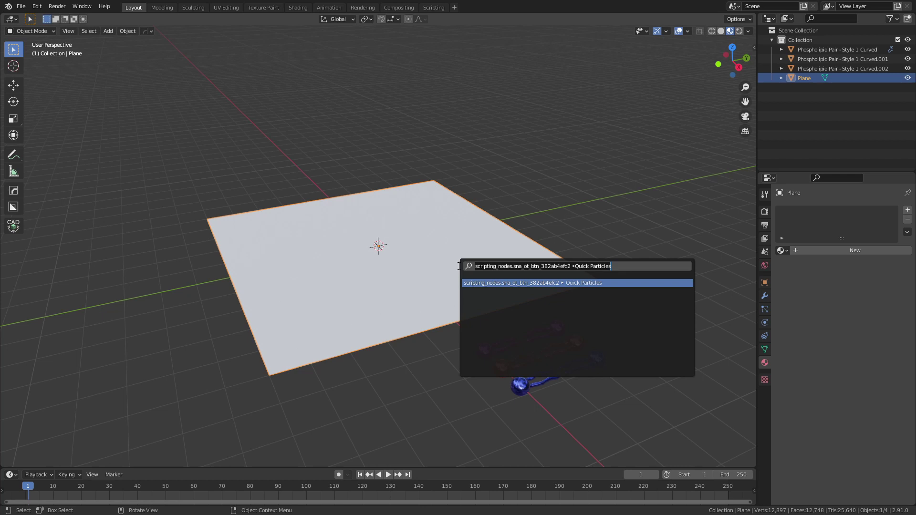
pyautogui.press('Return')
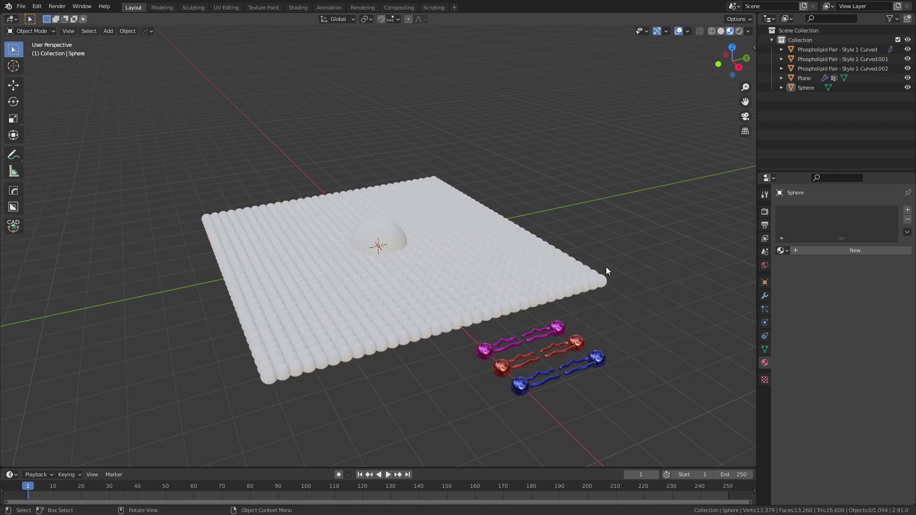
pyautogui.click(390, 239)
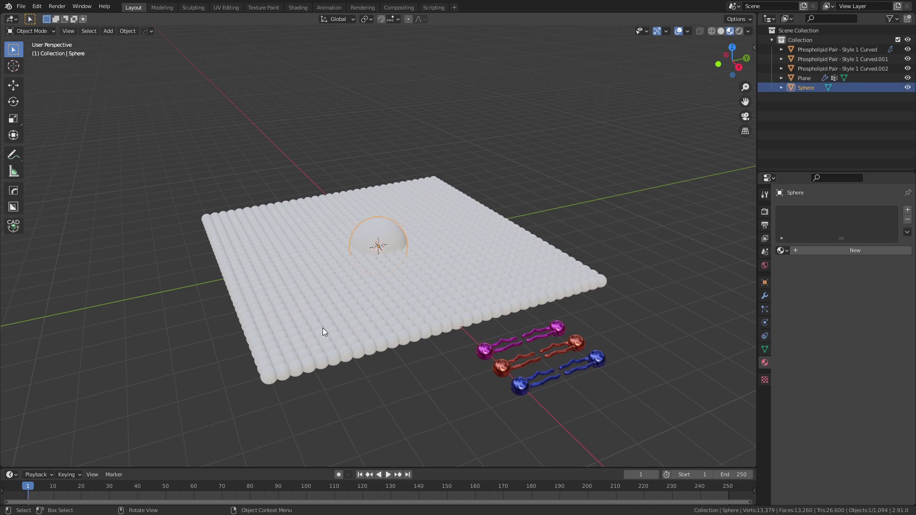
pyautogui.press('s')
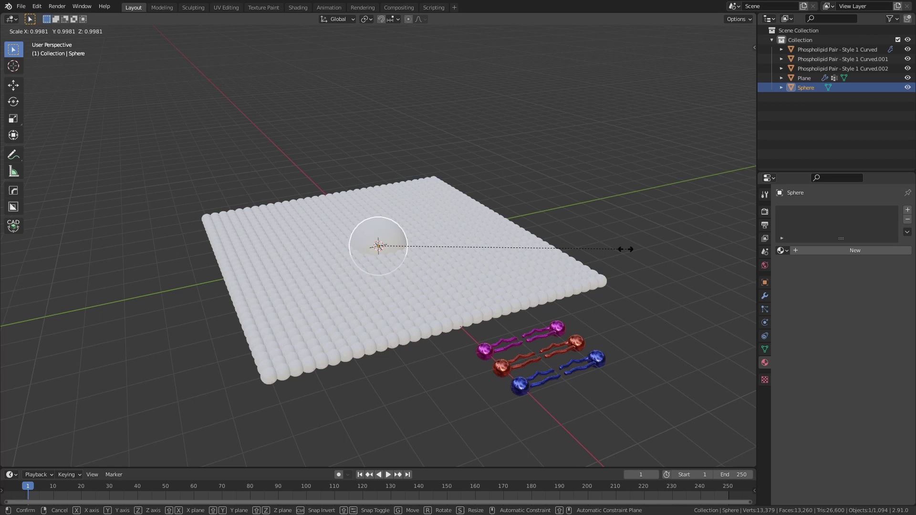
pyautogui.click(554, 249)
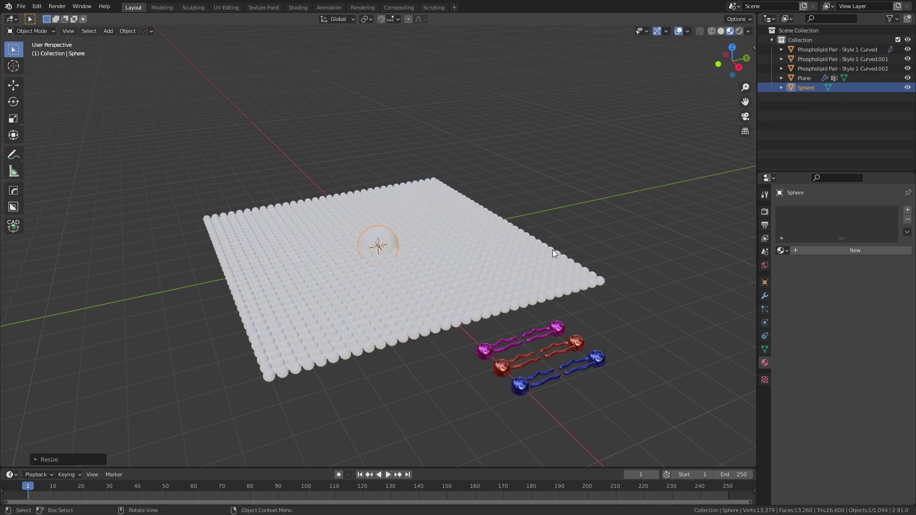
pyautogui.click(516, 273)
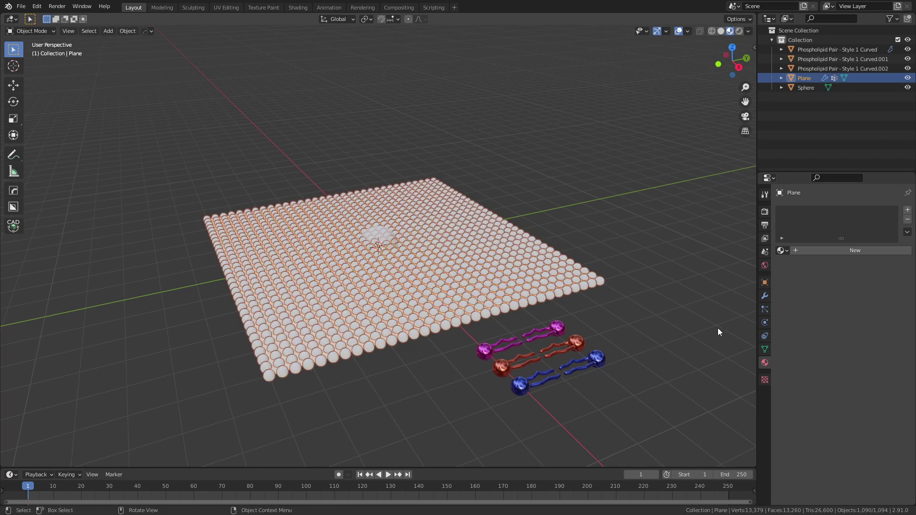
pyautogui.click(764, 309)
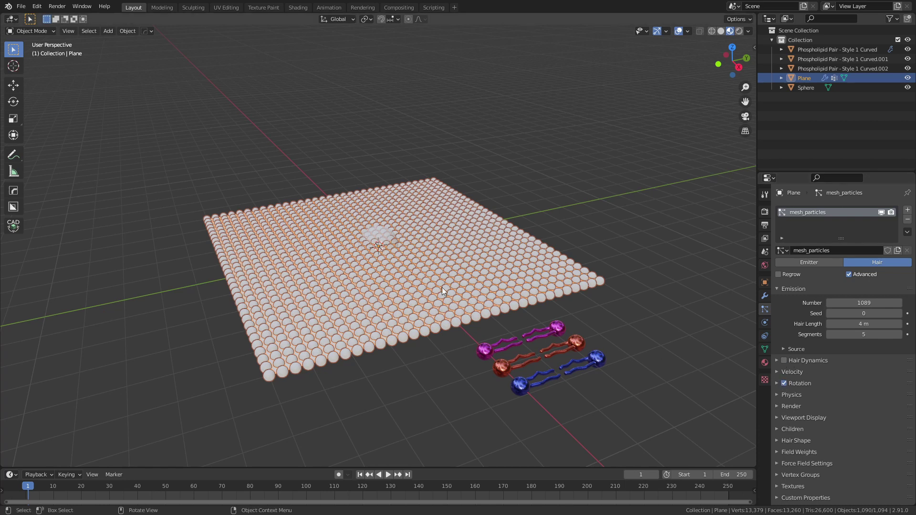
# Delete the sphere at the plane's centre.
pyautogui.click(585, 191)
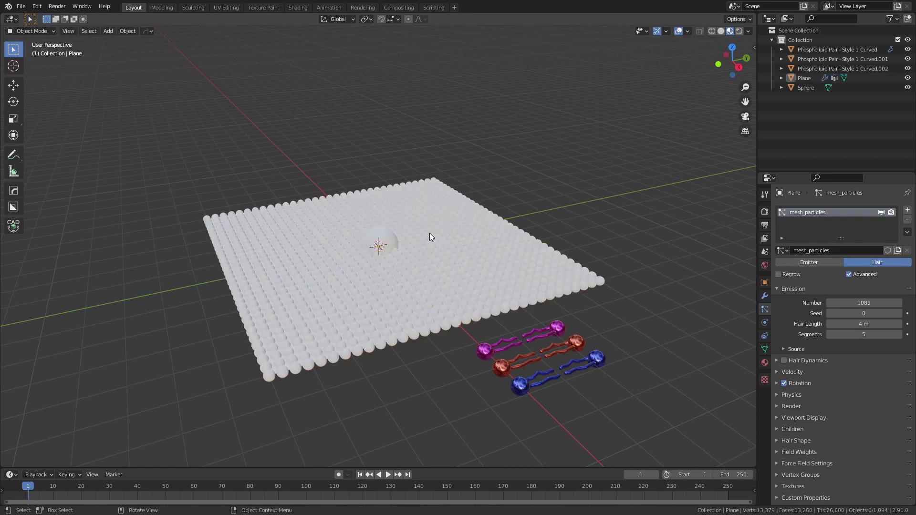
pyautogui.click(391, 233)
pyautogui.press('x')
pyautogui.click(391, 236)
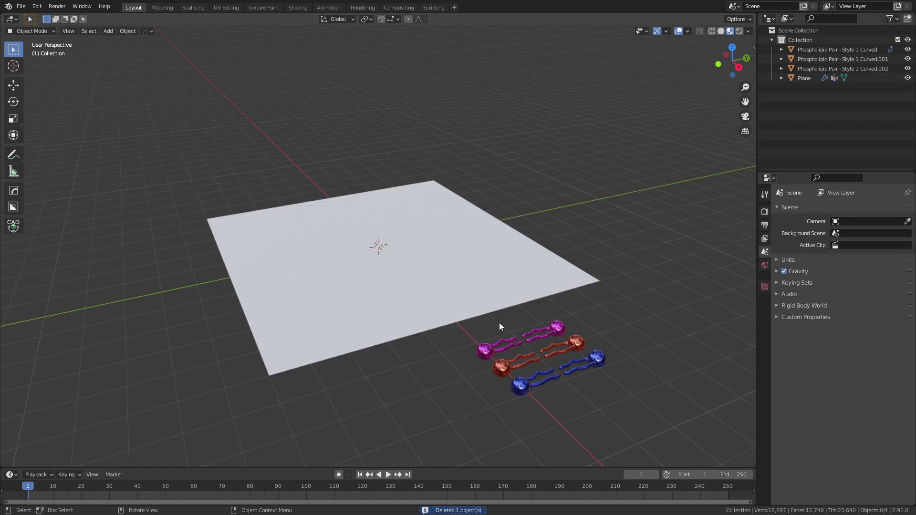
# Select the magenta phospholipid pair with the Plane active for Quick Particles.
pyautogui.click(501, 351)
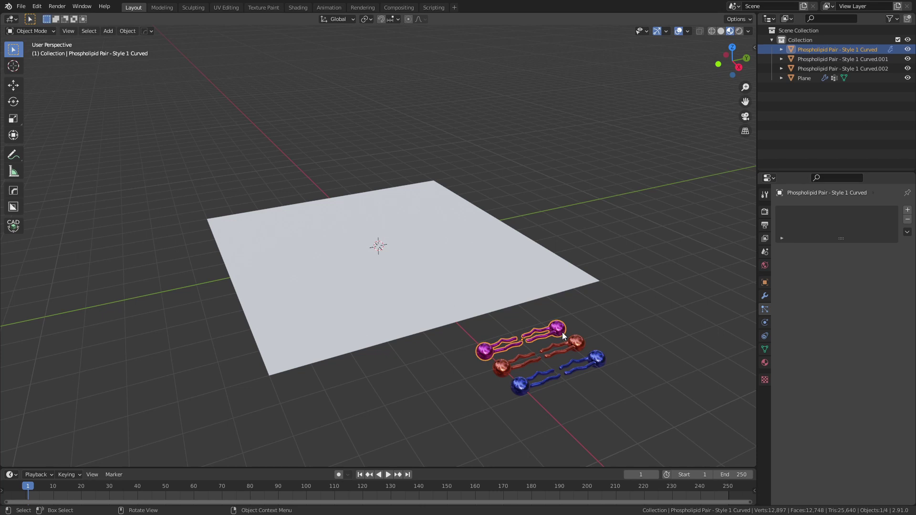
pyautogui.keyDown('shift'); pyautogui.click(431, 282); pyautogui.keyUp('shift')
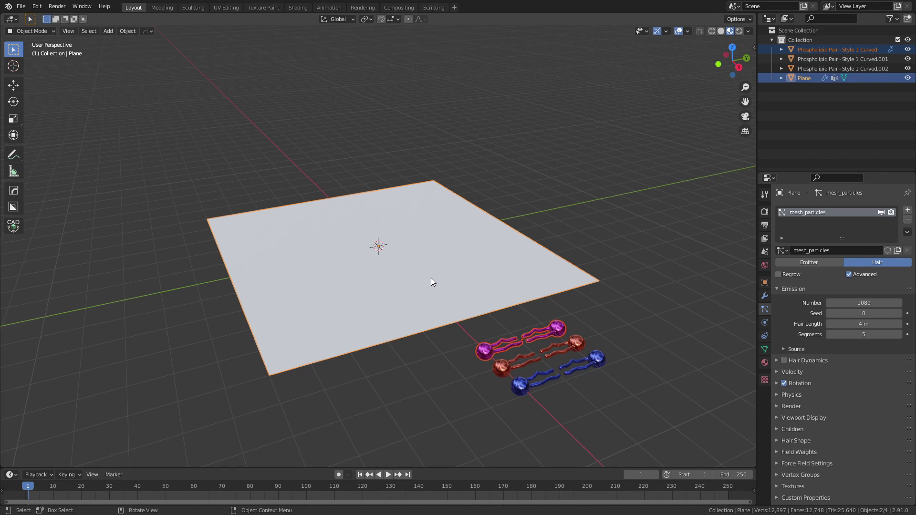
pyautogui.press('F3')
# Create the magenta lipid hair system, enlarging the instances and changing rotation phase to tilt them.
pyautogui.press('Return')
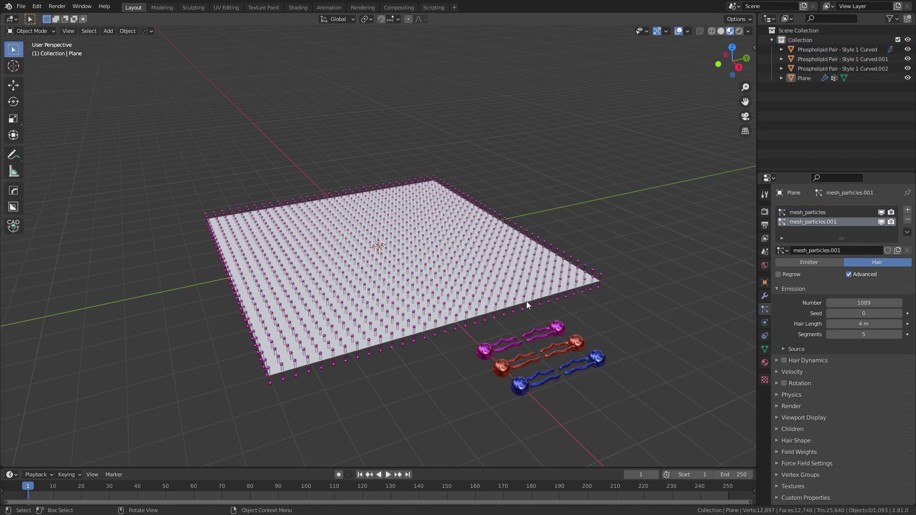
pyautogui.click(557, 328)
pyautogui.click(442, 292)
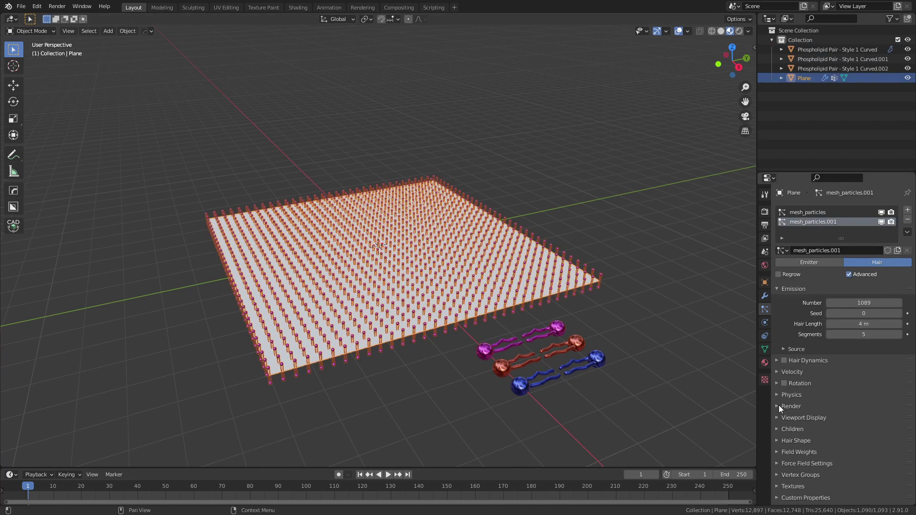
pyautogui.click(792, 406)
pyautogui.moveTo(864, 432); pyautogui.dragTo(902, 432)
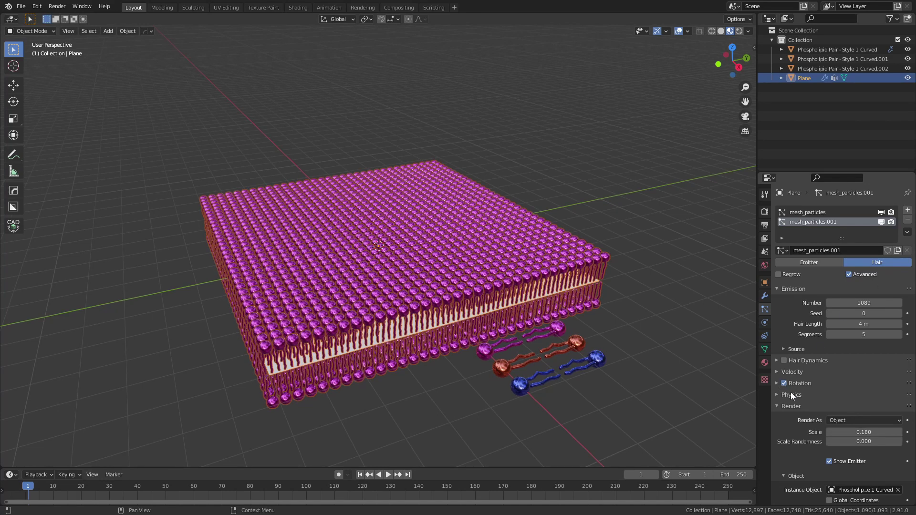
pyautogui.click(800, 383)
pyautogui.moveTo(858, 423); pyautogui.dragTo(878, 433)
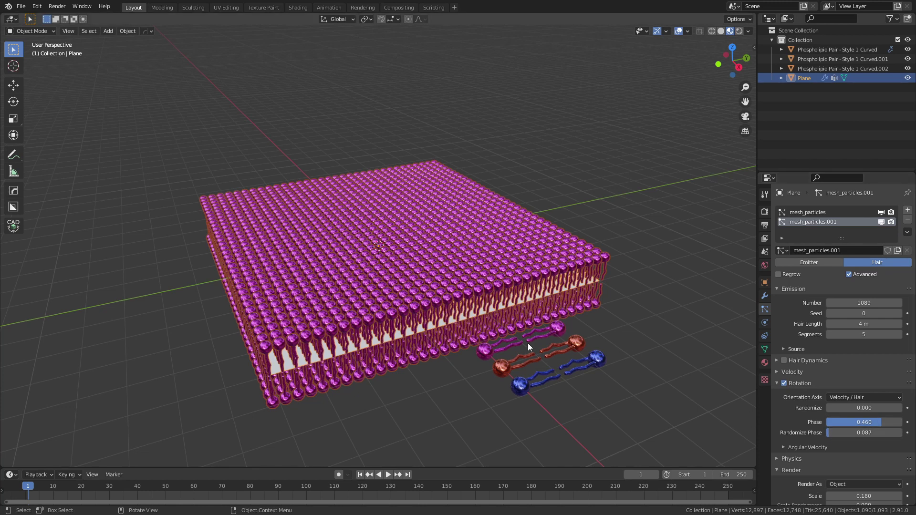
# Turn off Show Emitter under Render and Viewport Display so the plane is hidden.
pyautogui.scroll(-4, 794, 412)
pyautogui.click(829, 448)
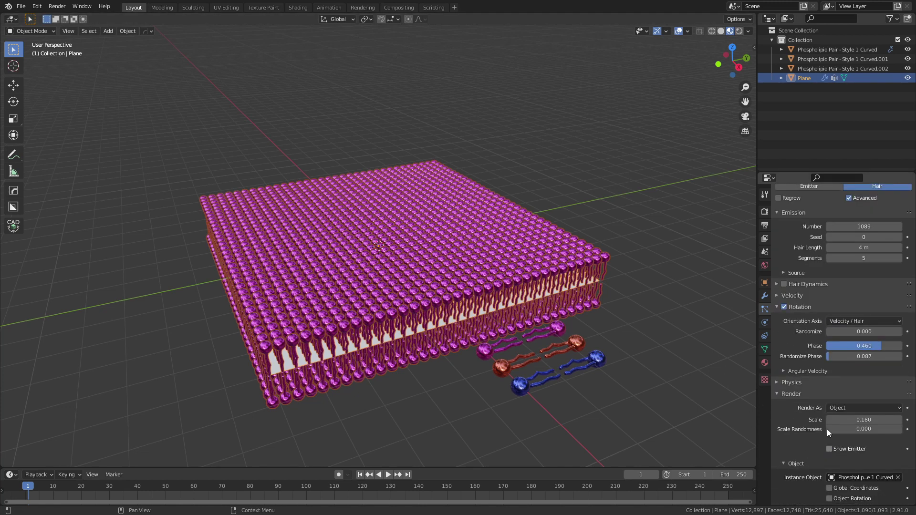
pyautogui.scroll(-5, 826, 428)
pyautogui.click(784, 442)
pyautogui.scroll(-1, 811, 473)
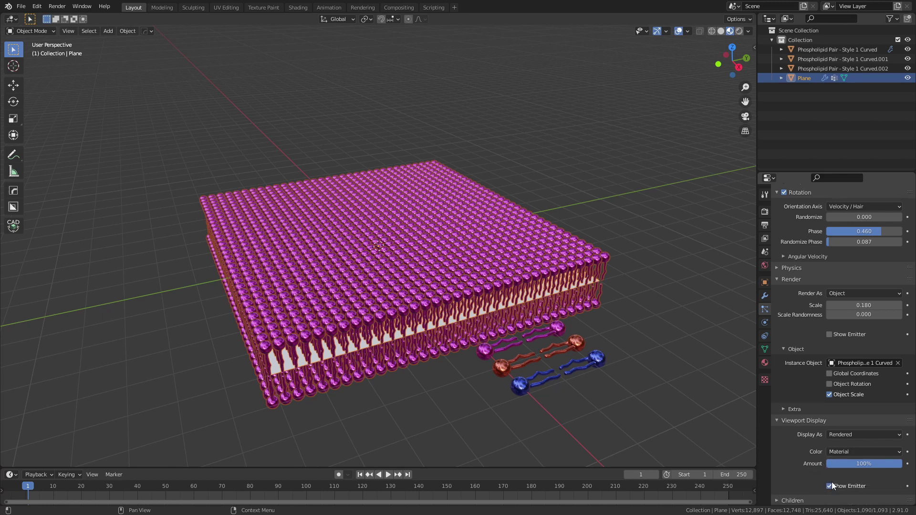
pyautogui.click(829, 486)
pyautogui.click(614, 362)
pyautogui.moveTo(614, 361); pyautogui.dragTo(392, 299, button='middle')
pyautogui.click(397, 271)
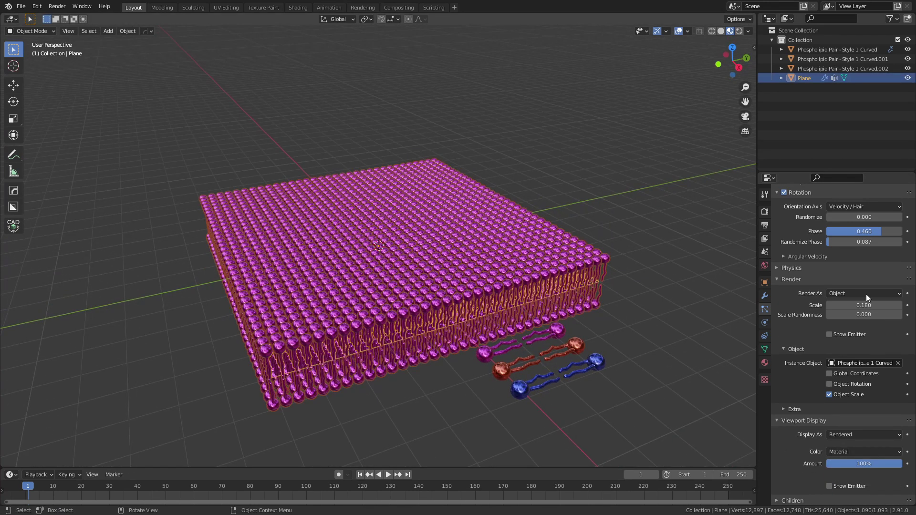
pyautogui.scroll(8, 891, 266)
# Remove the old particle systems and select the blue, orange and magenta pairs with the Plane active.
pyautogui.click(908, 220)
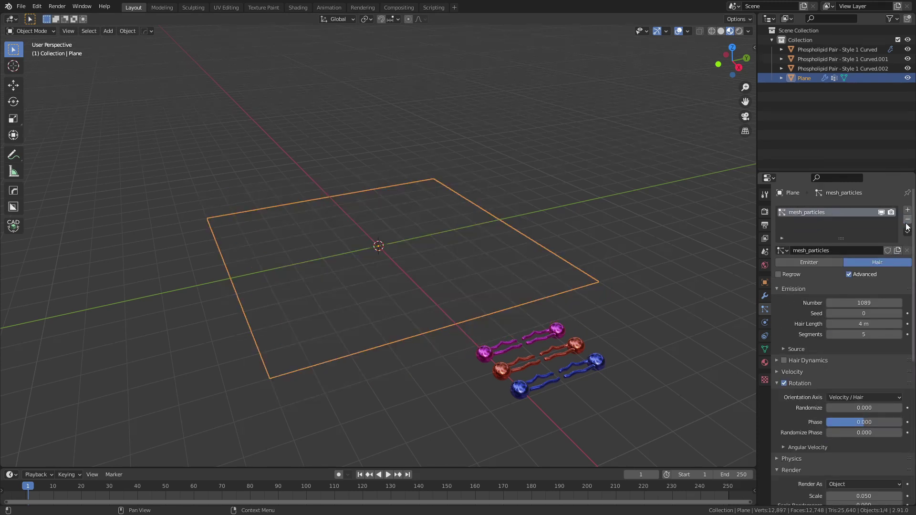
pyautogui.click(907, 221)
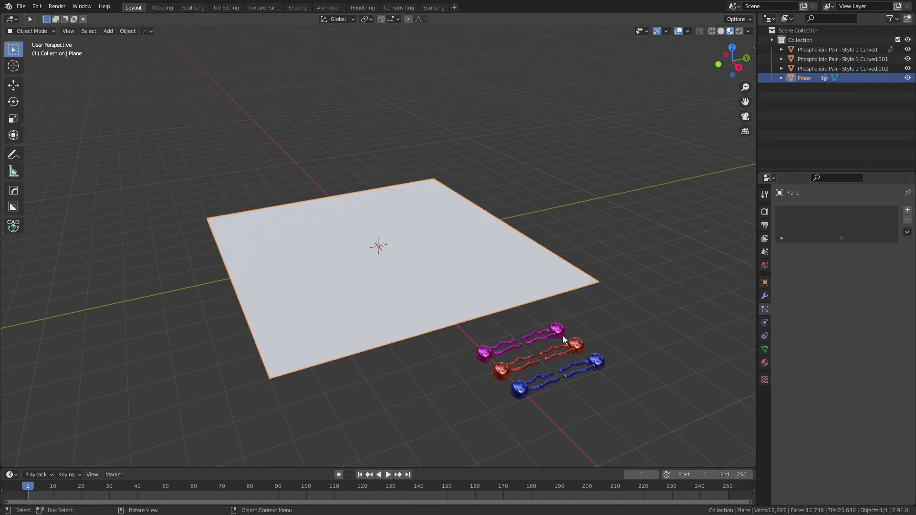
pyautogui.click(620, 317)
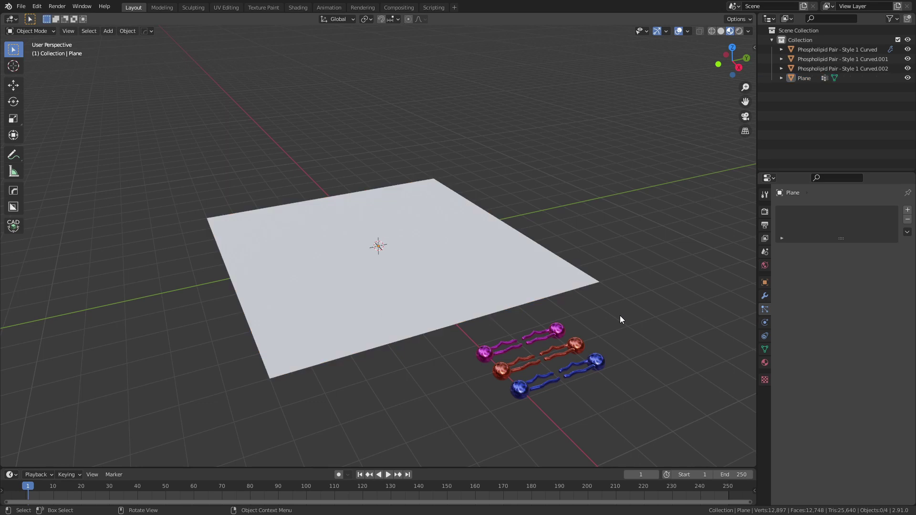
pyautogui.click(599, 368)
pyautogui.keyDown('shift'); pyautogui.click(553, 350); pyautogui.keyUp('shift')
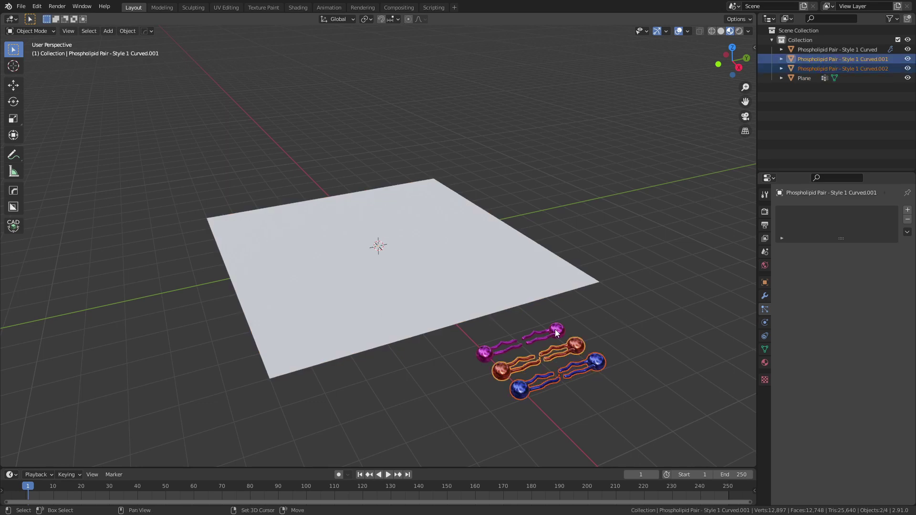
pyautogui.keyDown('shift'); pyautogui.click(530, 338); pyautogui.keyUp('shift')
pyautogui.keyDown('shift'); pyautogui.click(459, 259); pyautogui.keyUp('shift')
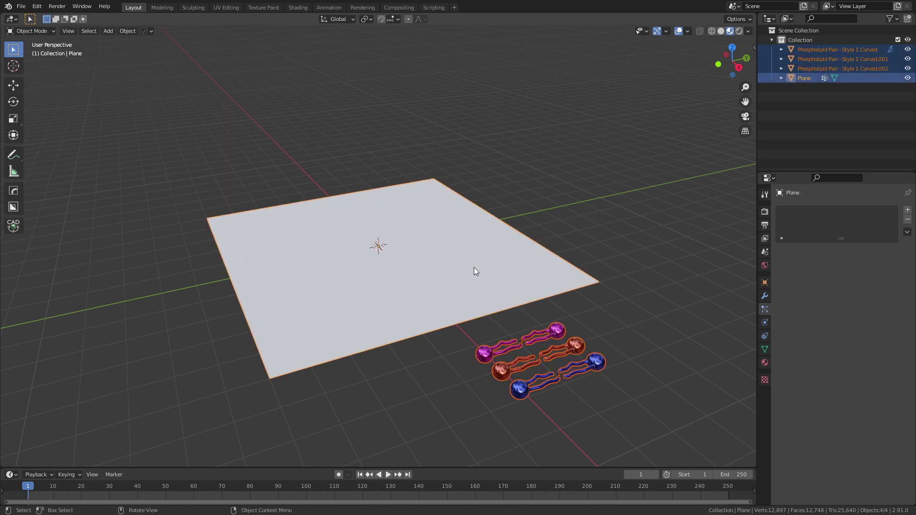
# Apply Quick Particles with all three lipid pairs and set render Scale to 0.185.
pyautogui.press('F3')
pyautogui.press('Return')
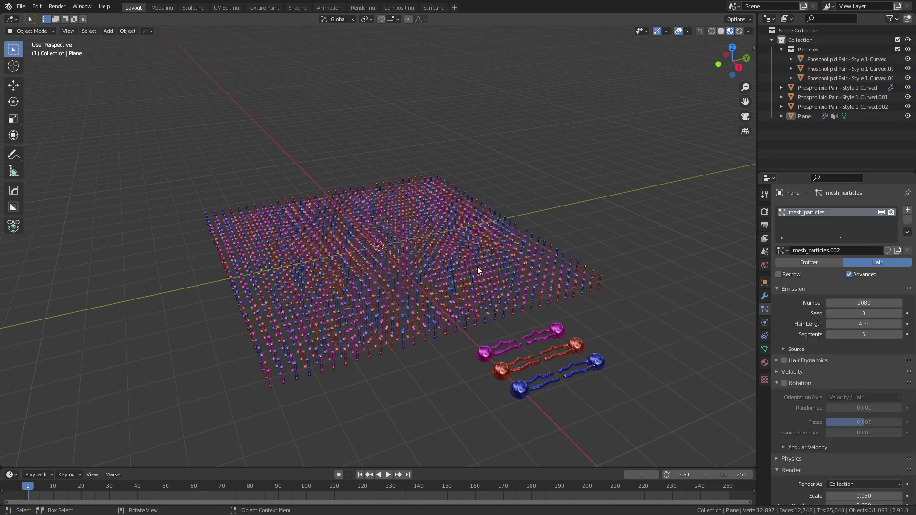
pyautogui.scroll(-3, 835, 417)
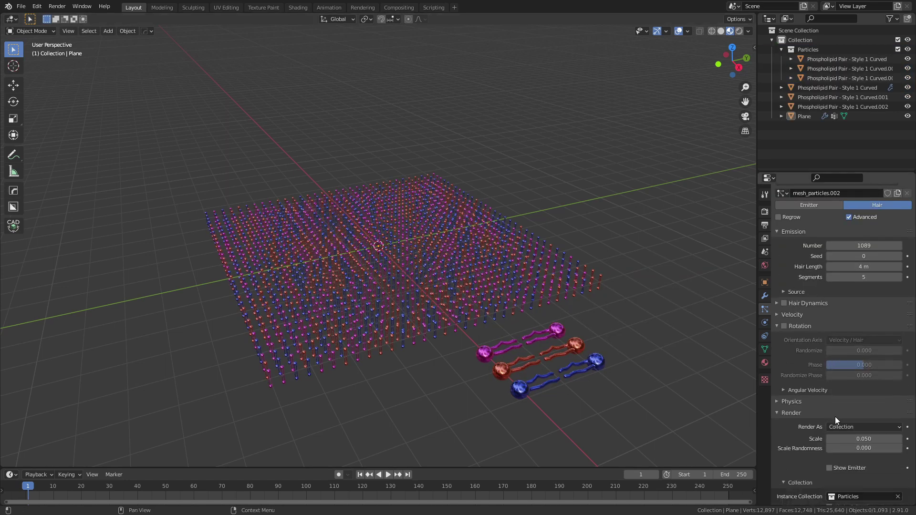
pyautogui.moveTo(863, 438); pyautogui.dragTo(914, 438)
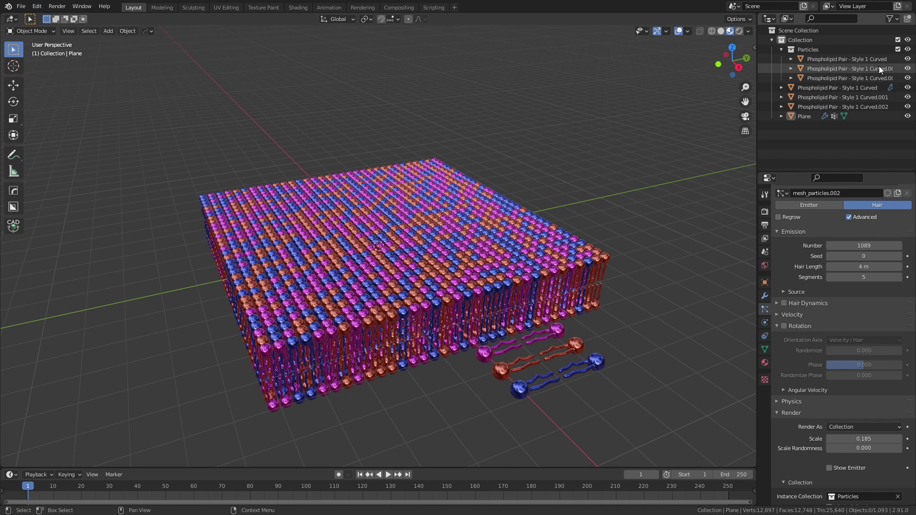
# Hide the Particles collection, enable Use Count, and set the blue Curved.002 count to 4.
pyautogui.click(909, 50)
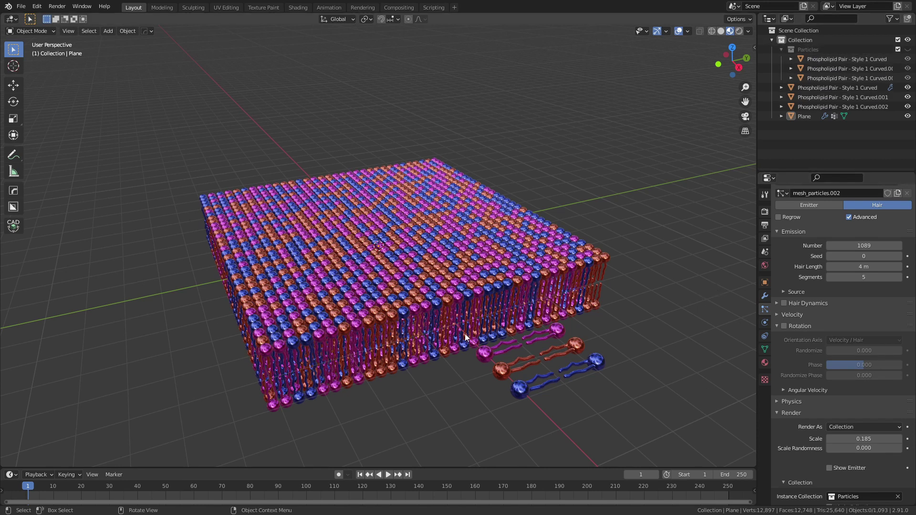
pyautogui.scroll(-4, 863, 423)
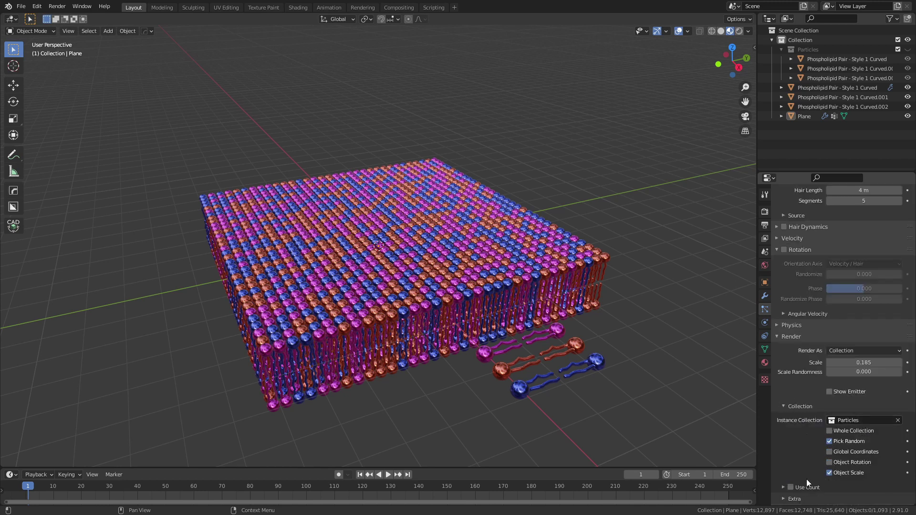
pyautogui.click(783, 487)
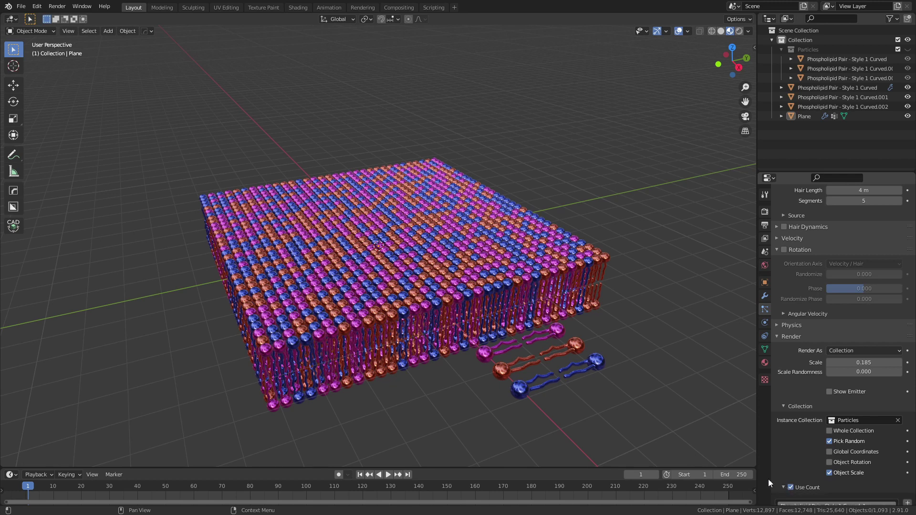
pyautogui.scroll(-6, 841, 407)
pyautogui.click(843, 411)
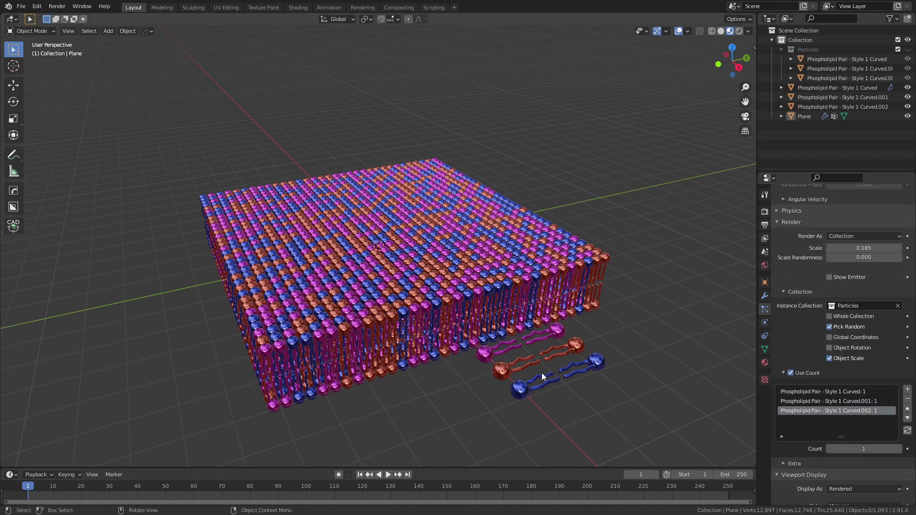
pyautogui.click(899, 451)
pyautogui.click(899, 450)
pyautogui.click(900, 451)
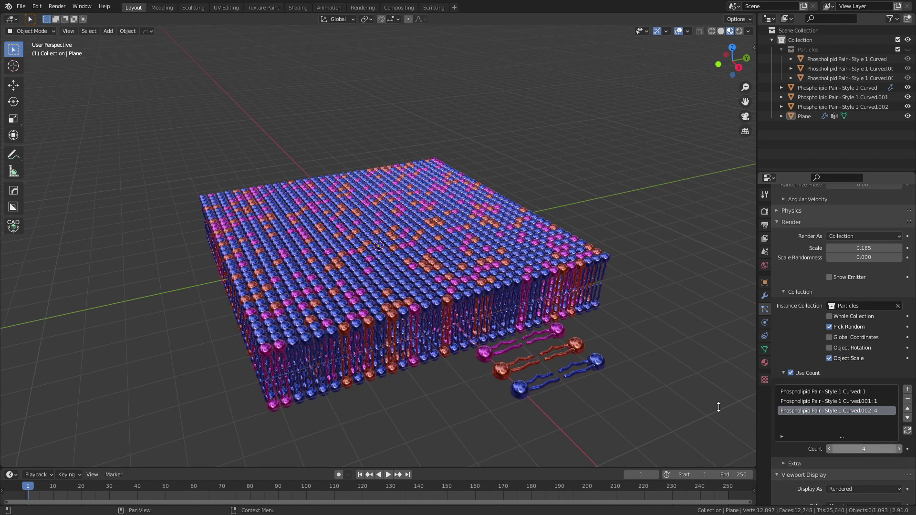
pyautogui.scroll(12, 855, 305)
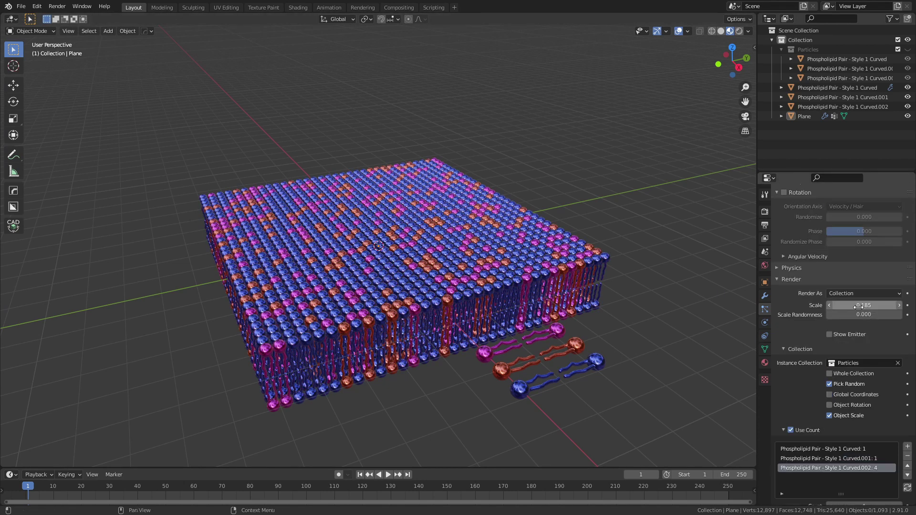
# Raise the particle Seed from 0 to 3 to reshuffle the lipid colours.
pyautogui.click(900, 313)
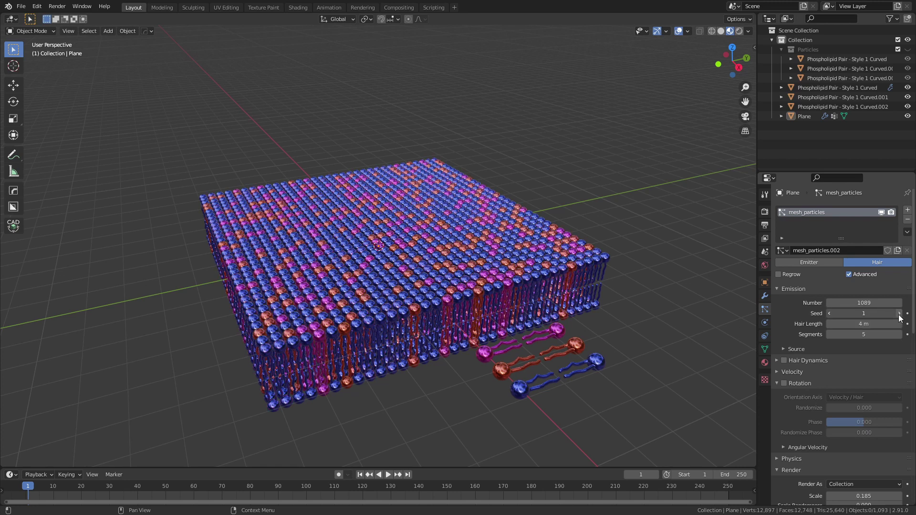
pyautogui.click(900, 314)
pyautogui.click(900, 313)
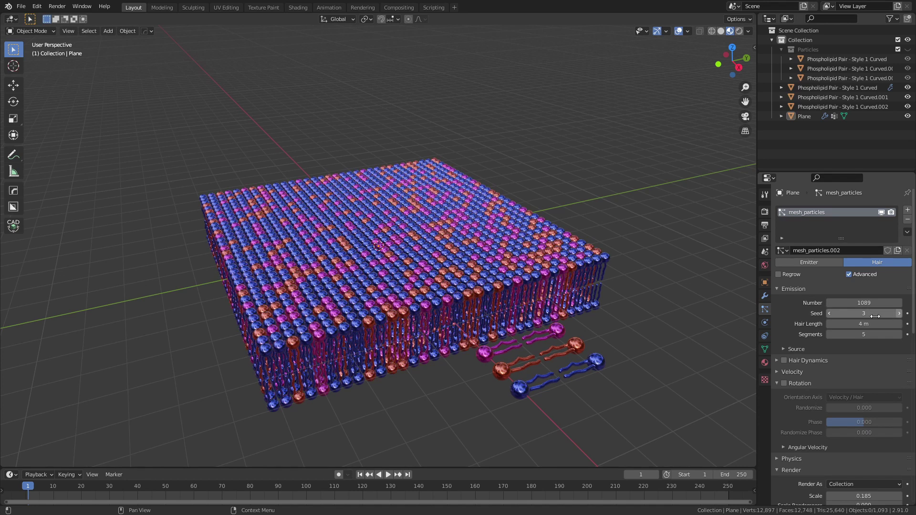